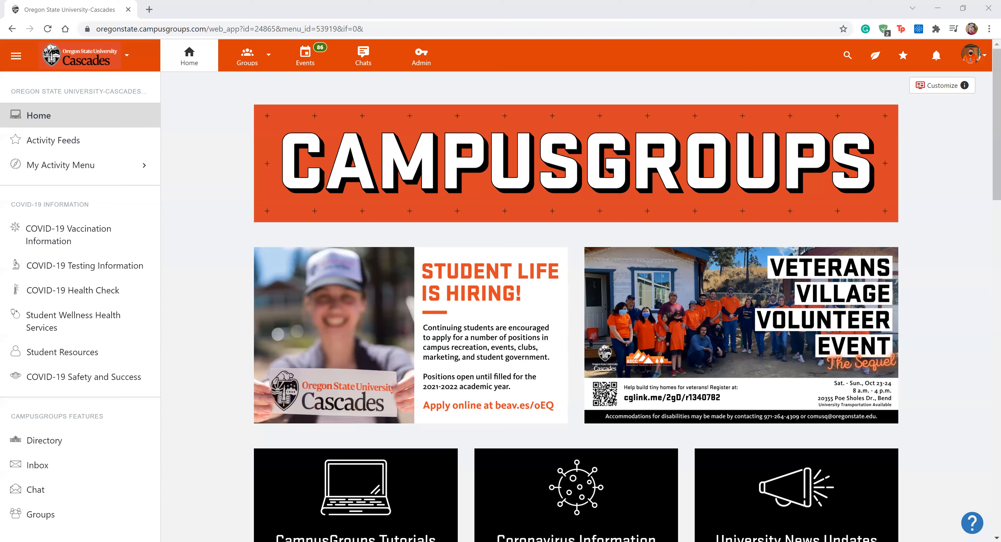
Open the Oregon State University-Cascades group's administration area and go to its Budgeting page
click(253, 62)
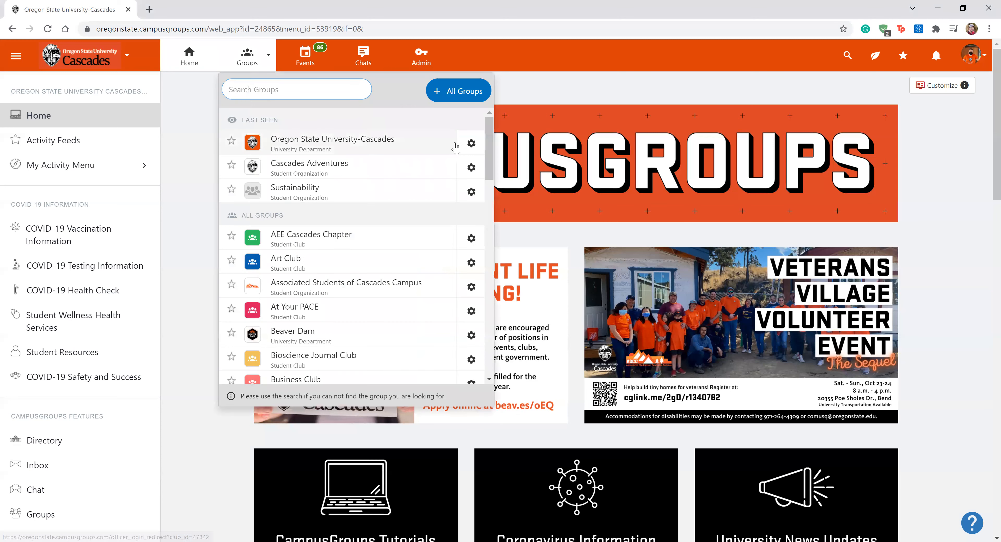
click(474, 148)
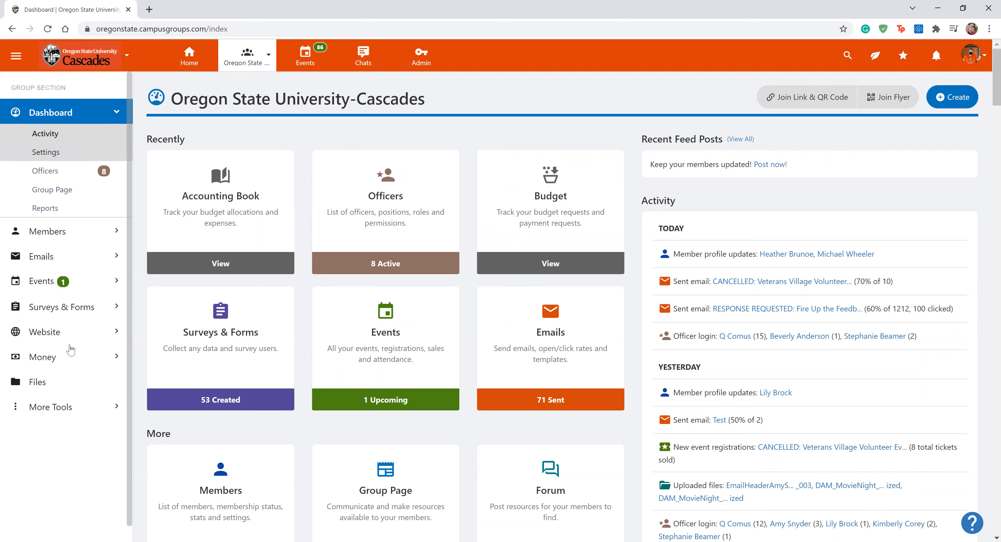
click(69, 357)
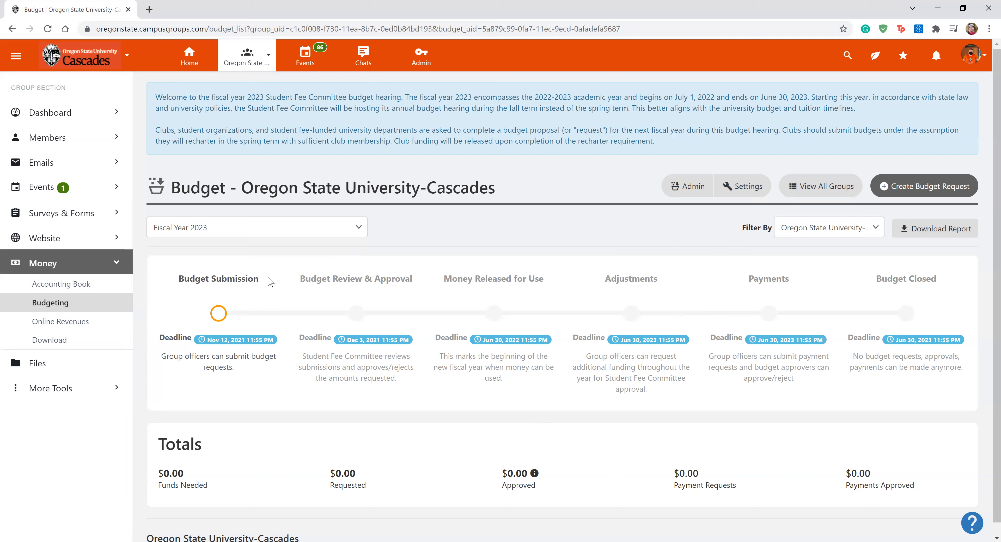
Create a budget request of type Annual titled "FY 2023 Budget" and continue to its budget items
click(937, 187)
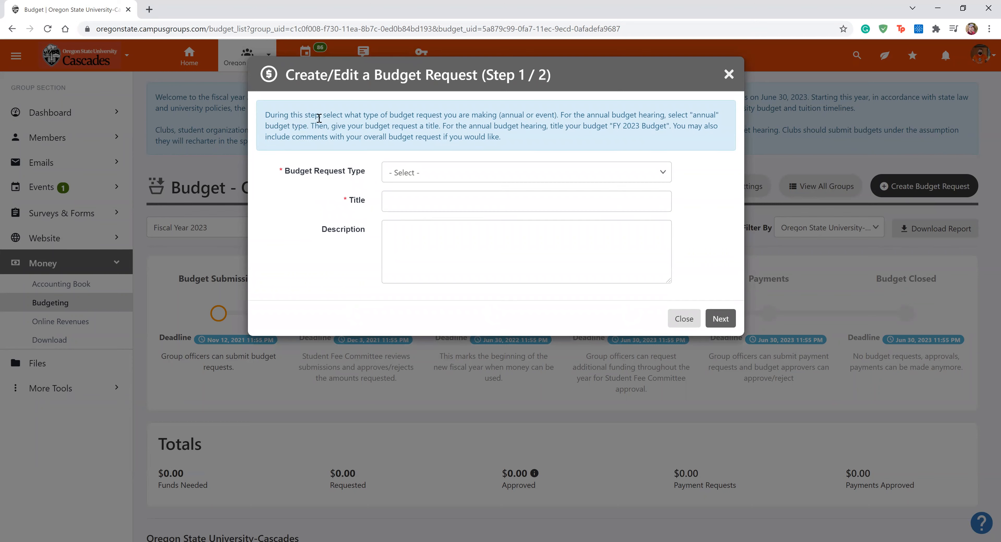
click(507, 173)
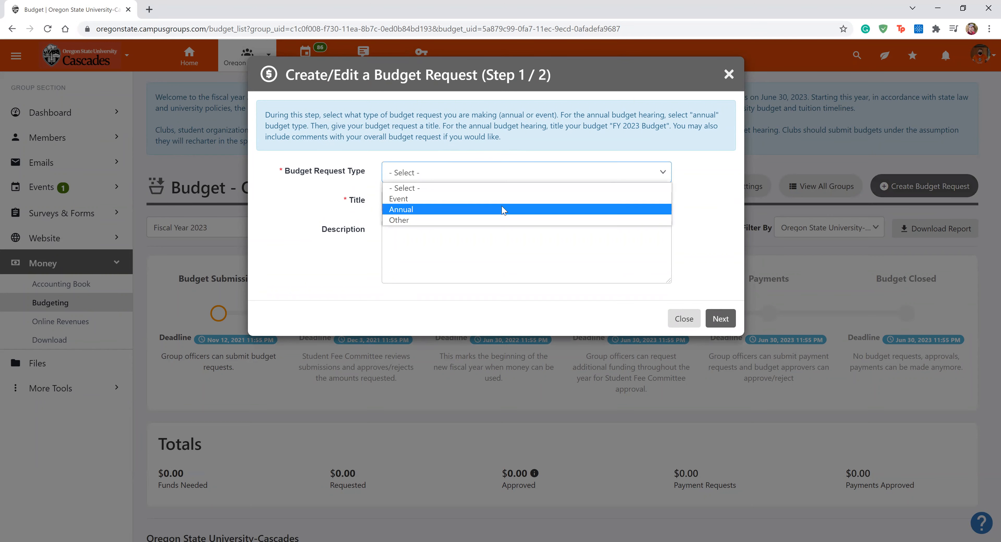
click(503, 209)
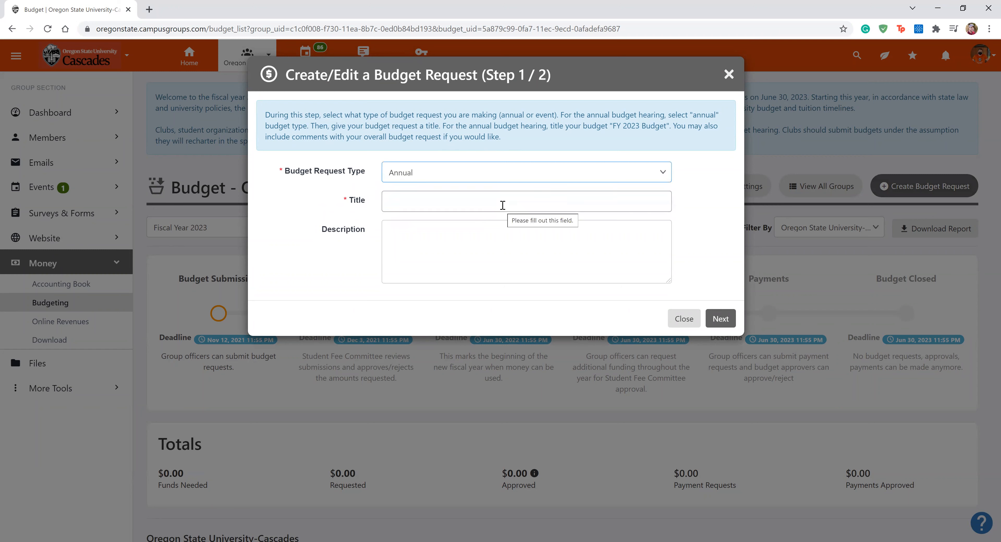
click(503, 206)
text(FY 2023 Budget)
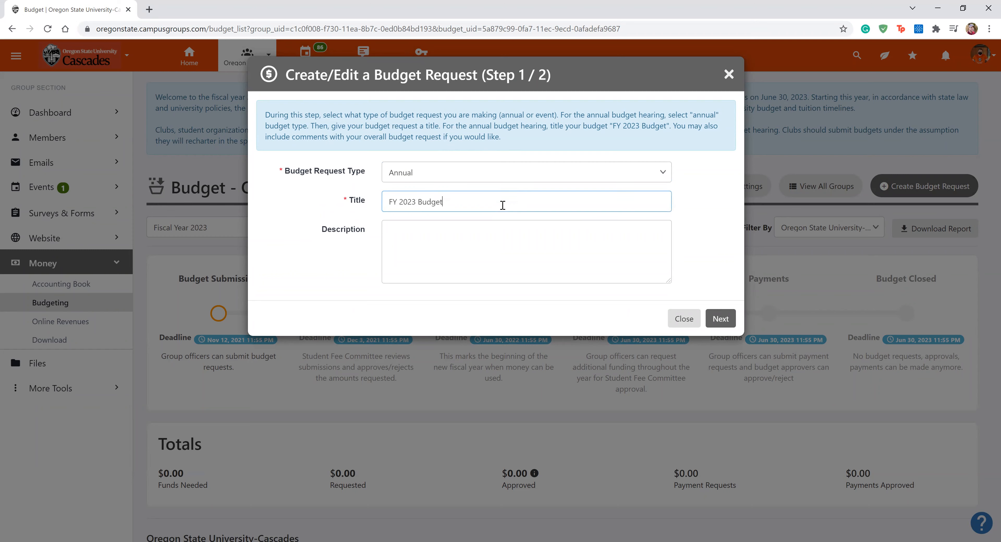
click(695, 224)
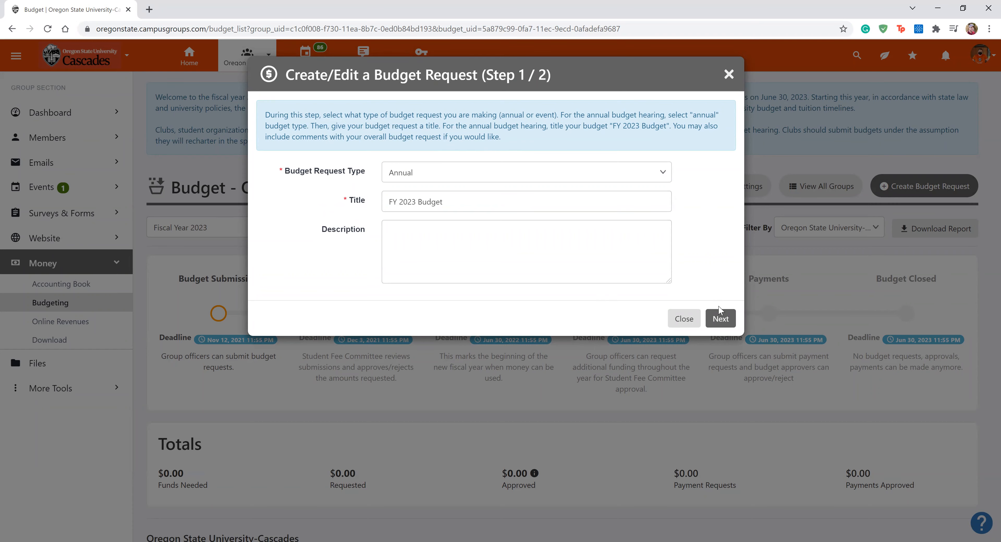
click(720, 317)
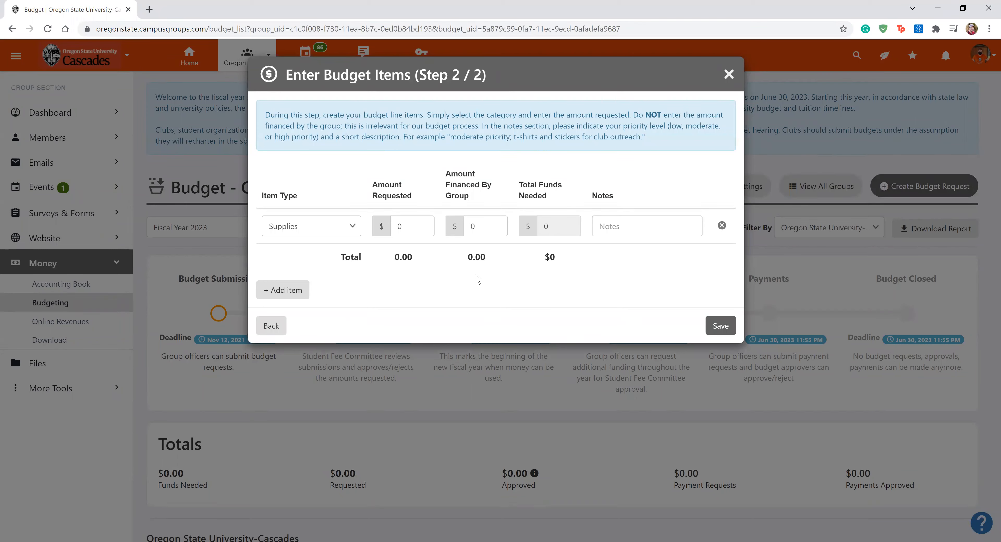
Set the first budget item's type to Salary and add a second item, also of type Salary
click(335, 227)
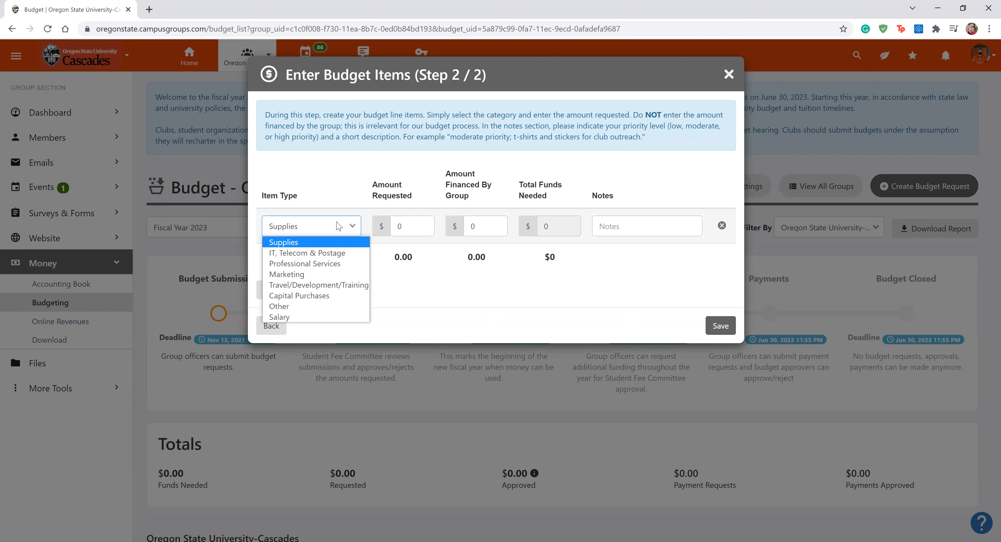
click(335, 319)
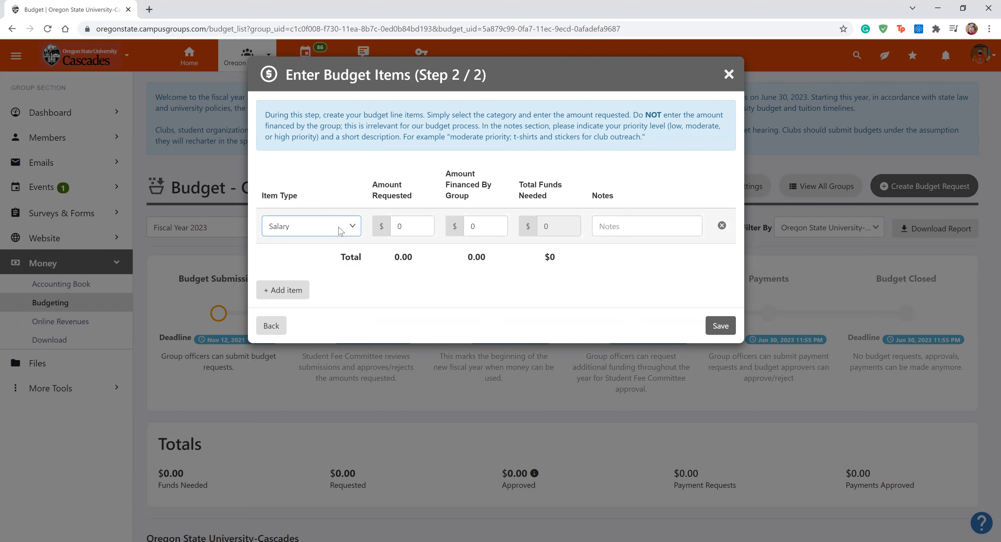
click(303, 292)
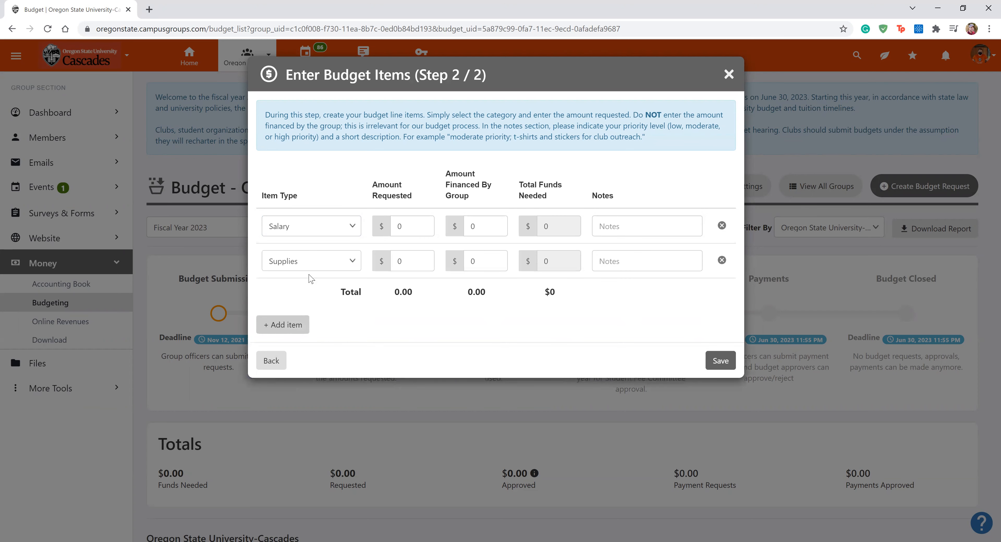
click(313, 268)
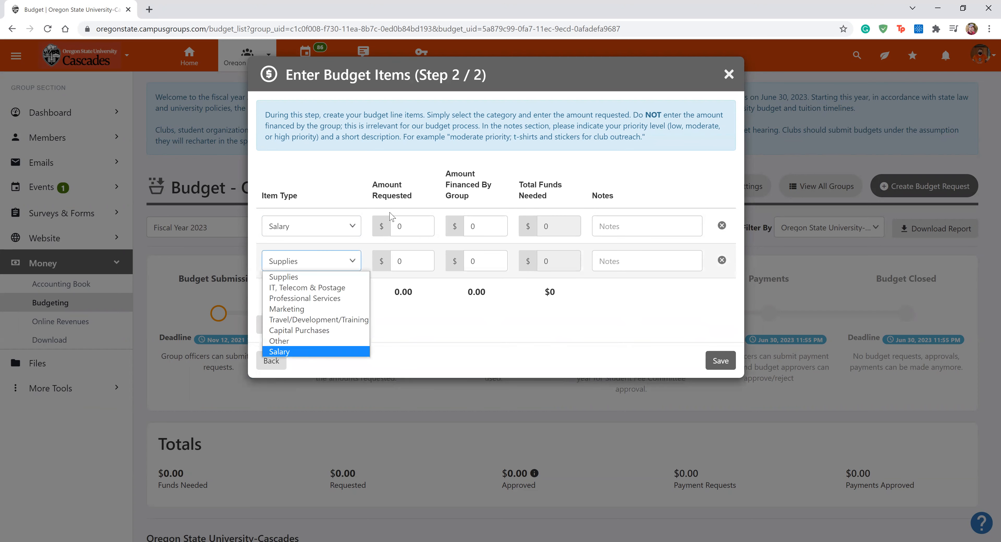
click(310, 351)
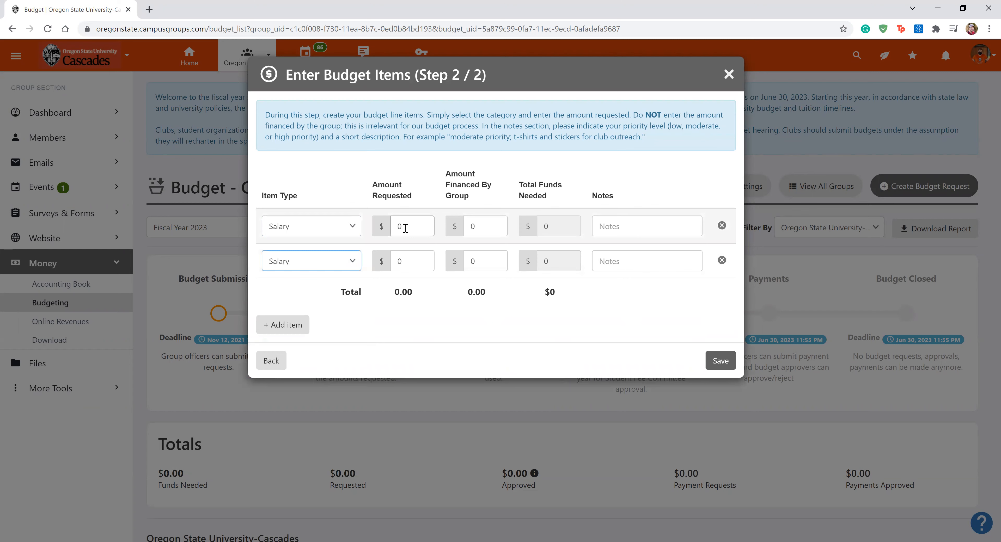
Request 4800 for the first item with the note "High priority; 10 hrs./wk at $15/hr for Student Inclusion Coordinator"
double_click(404, 228)
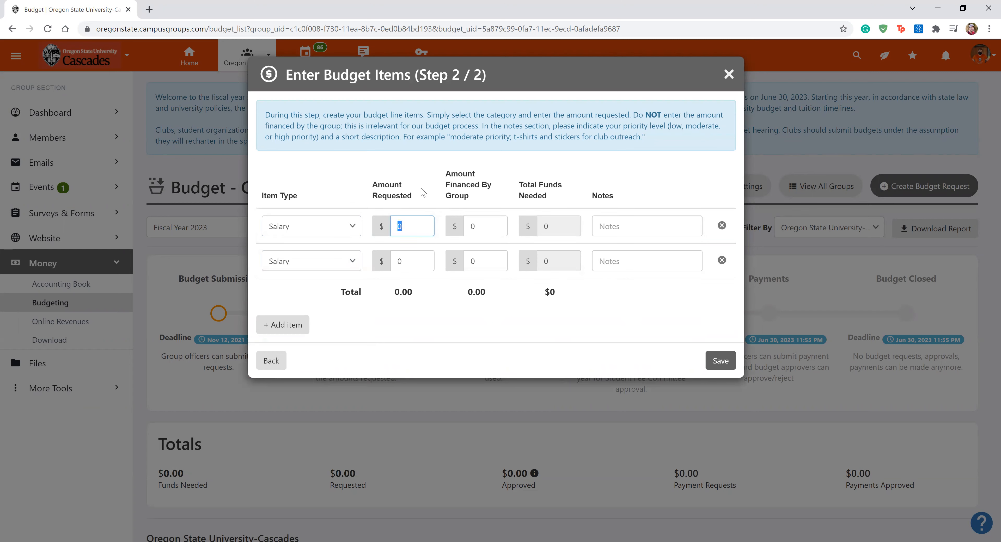
text(4800)
click(485, 200)
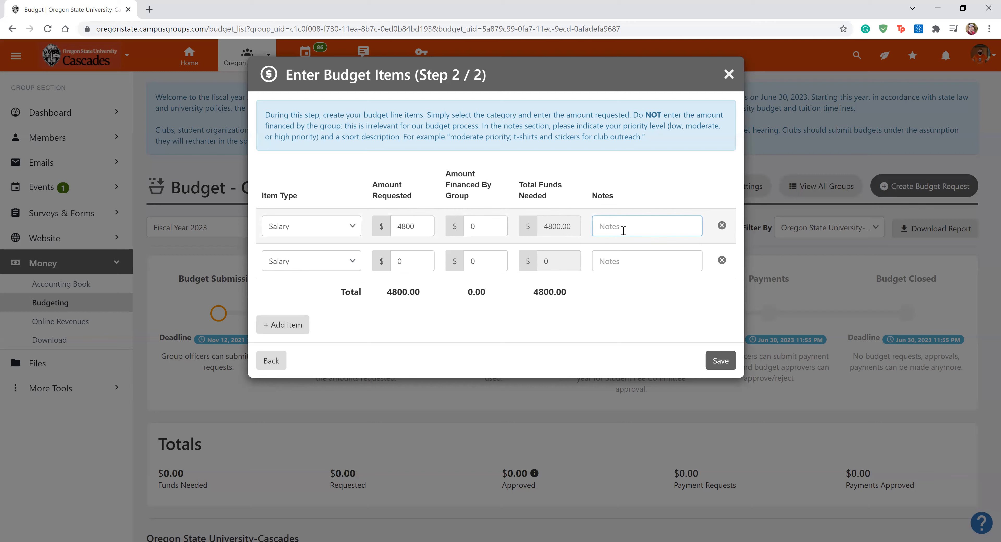
text(High priority; 10 hrs./wk at $15/hr for Student Inclusion Coordinator)
click(634, 277)
Change the second item's type to Other, request 50 for it and enter the note "Low priority; snacks"
click(342, 261)
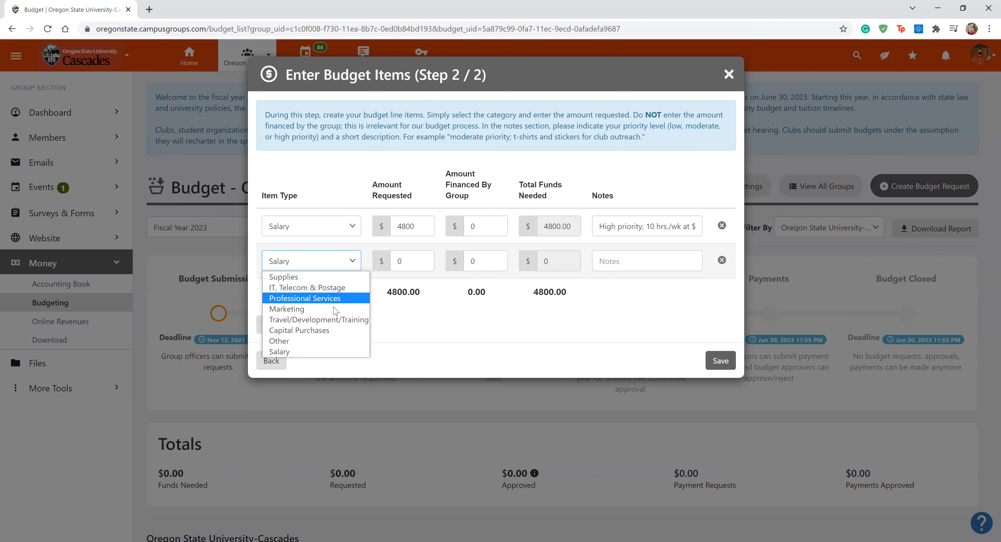
click(331, 341)
click(640, 257)
click(397, 261)
double_click(400, 259)
text(50)
click(613, 259)
text(Low priority)
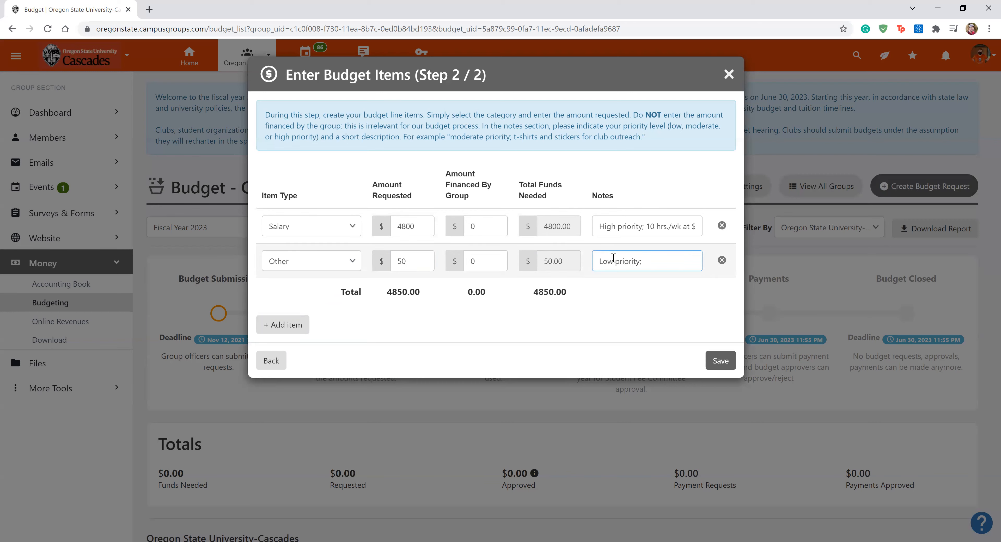
text(; snacks)
click(591, 299)
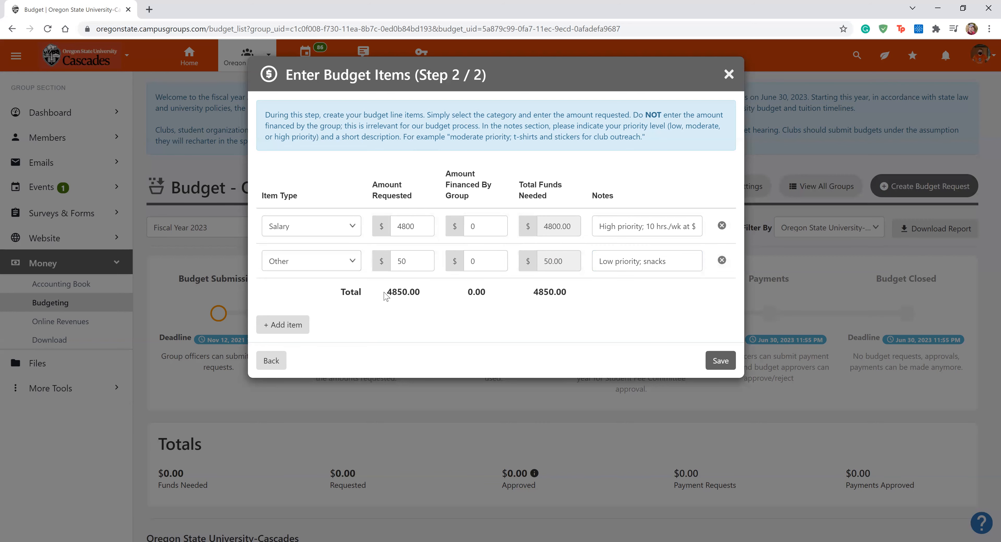
Check the total amount requested and save the budget request
drag(386, 292, 406, 289)
click(430, 285)
click(718, 361)
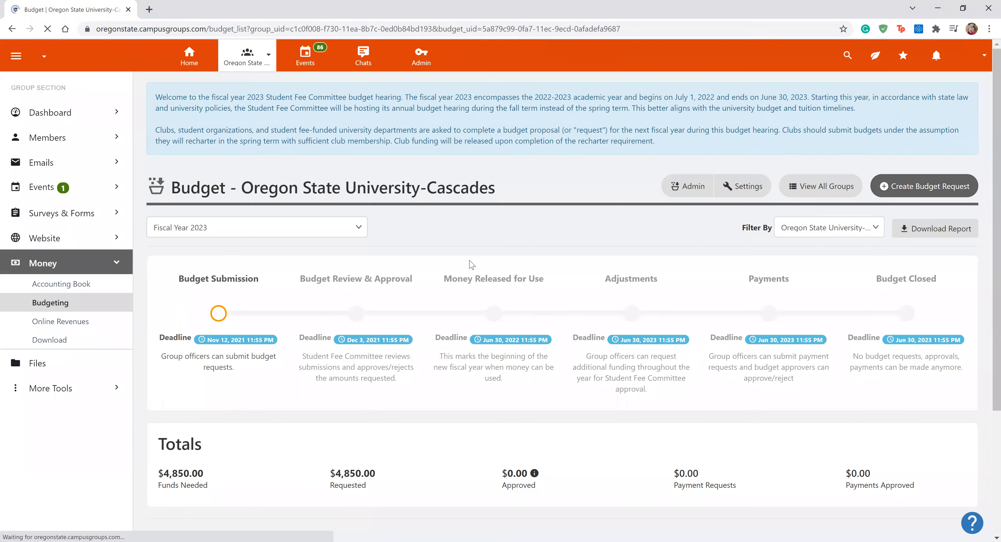
Open the submitted FY 2023 Budget request for editing, view its budget items and close it without changes
scroll(470, 264, down, 3)
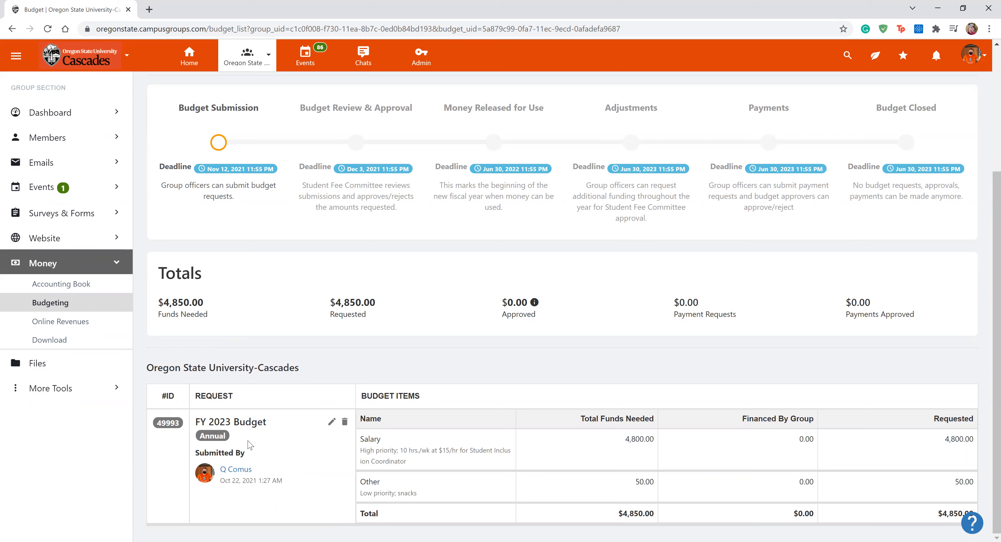
click(331, 425)
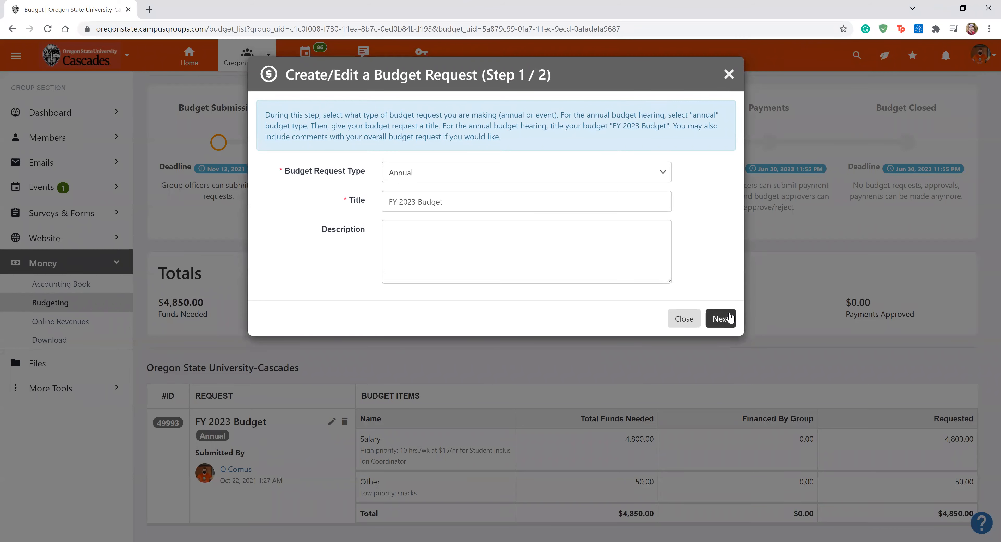
click(729, 318)
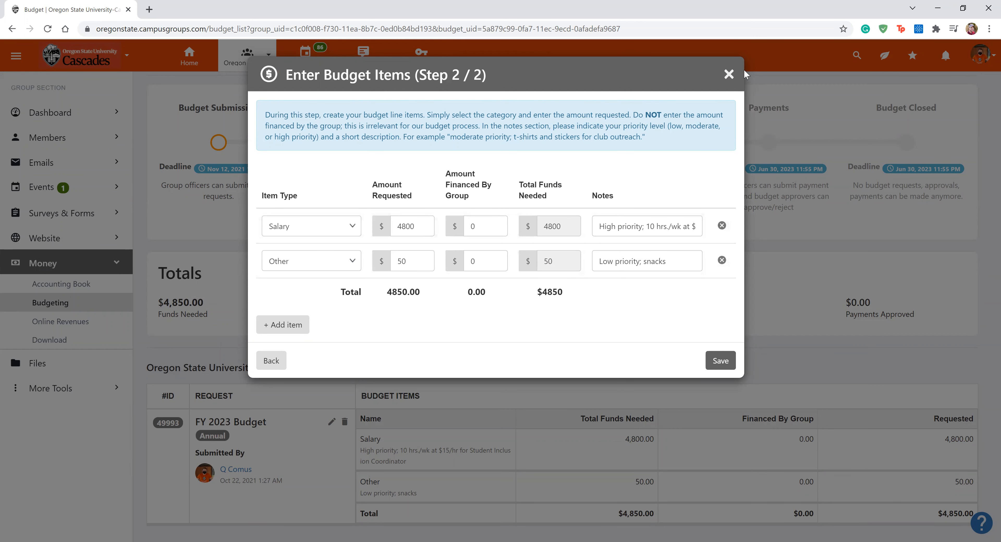
click(729, 74)
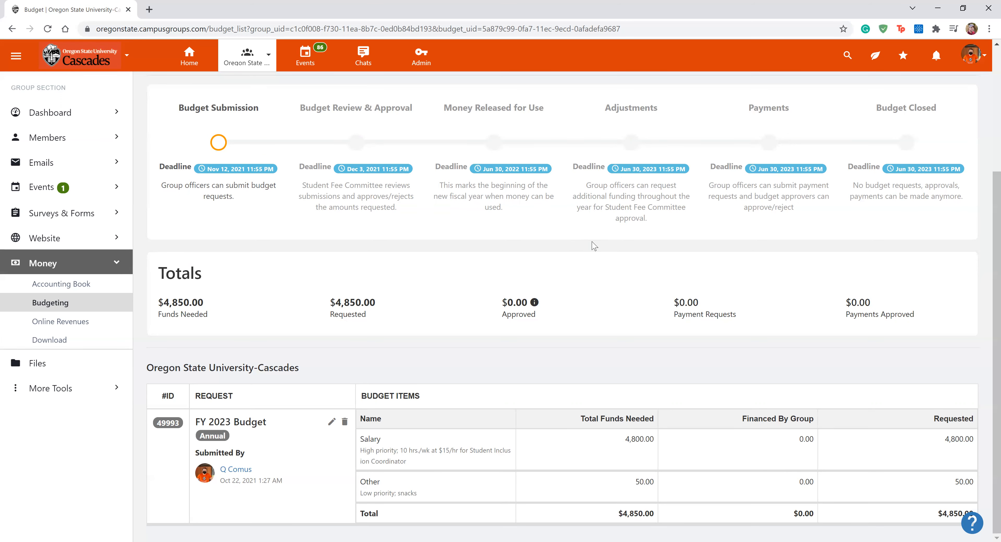
Review the group's budget page, including the submission deadline and the submitted FY 2023 Budget request
scroll(700, 366, up, 1)
scroll(700, 366, up, 4)
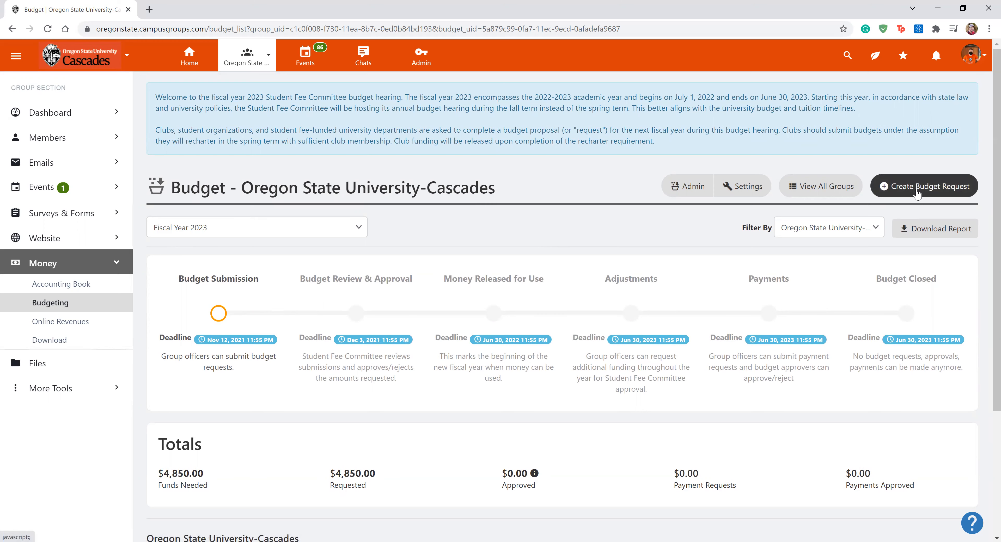
scroll(582, 302, down, 5)
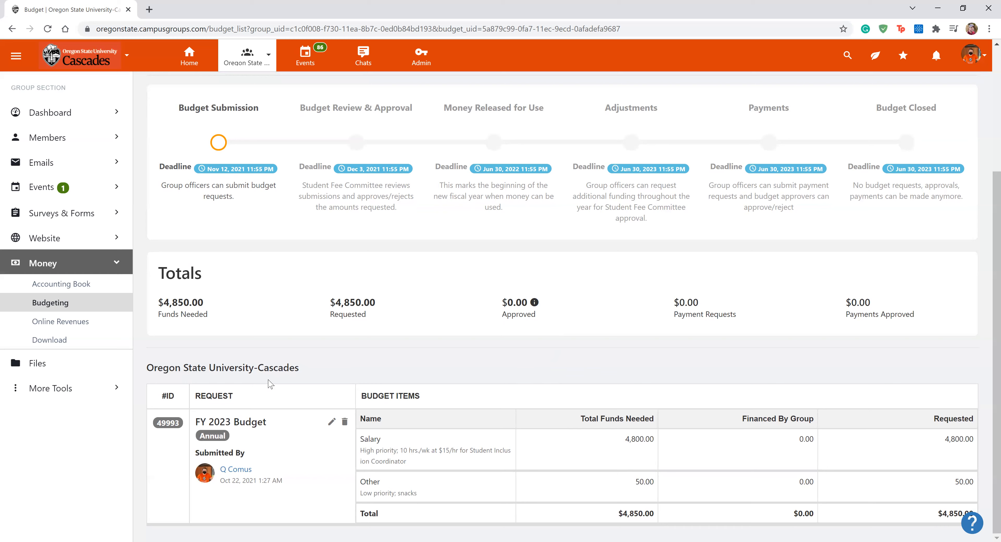
right_click(345, 463)
click(291, 238)
drag(204, 169, 229, 169)
click(228, 170)
scroll(828, 275, up, 4)
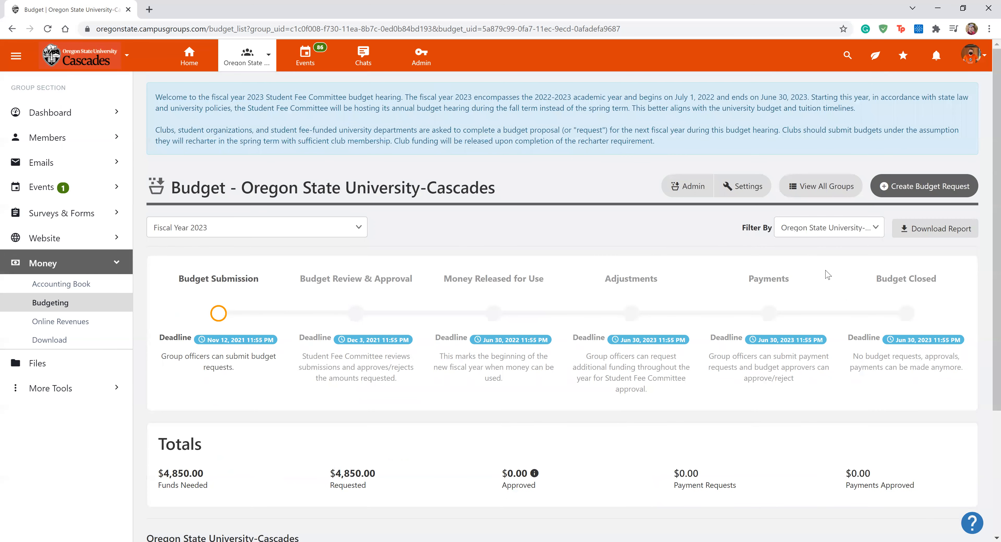